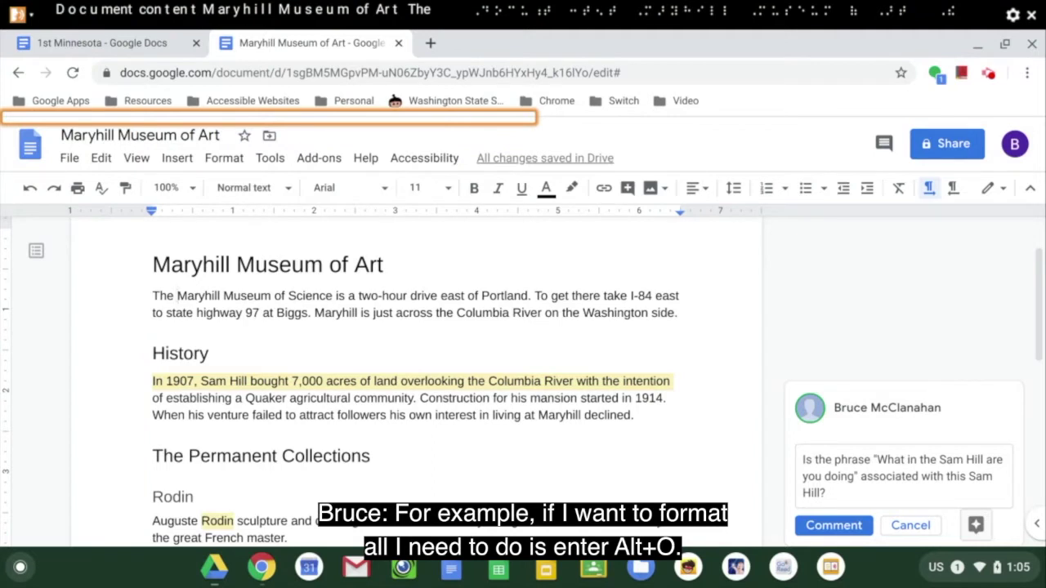
Step: Replace 'Science' with 'Art' in the museum name of the first paragraph
{"action": "key", "text": "alt+o"}
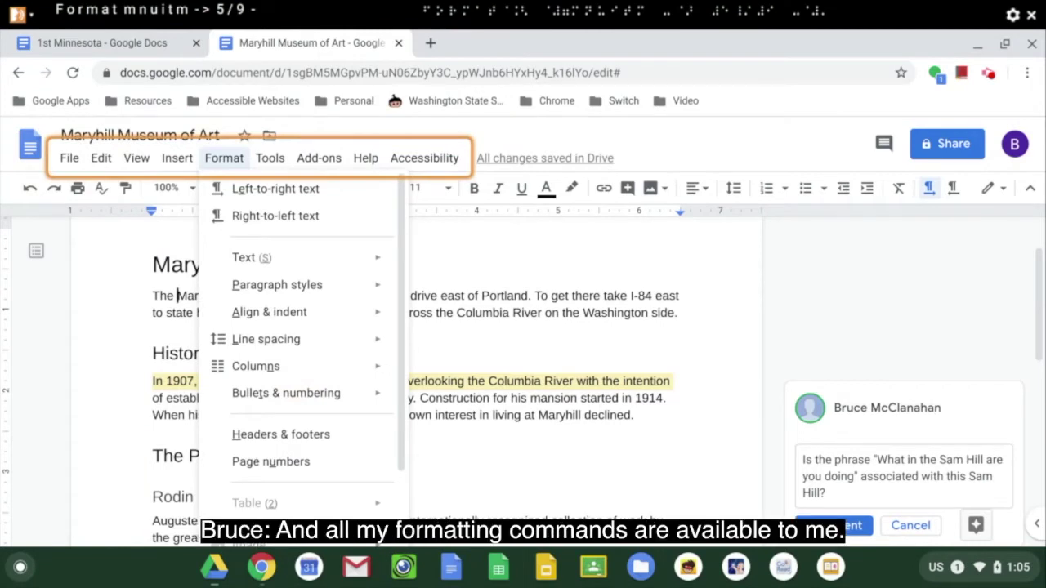
{"action": "key", "text": "Escape"}
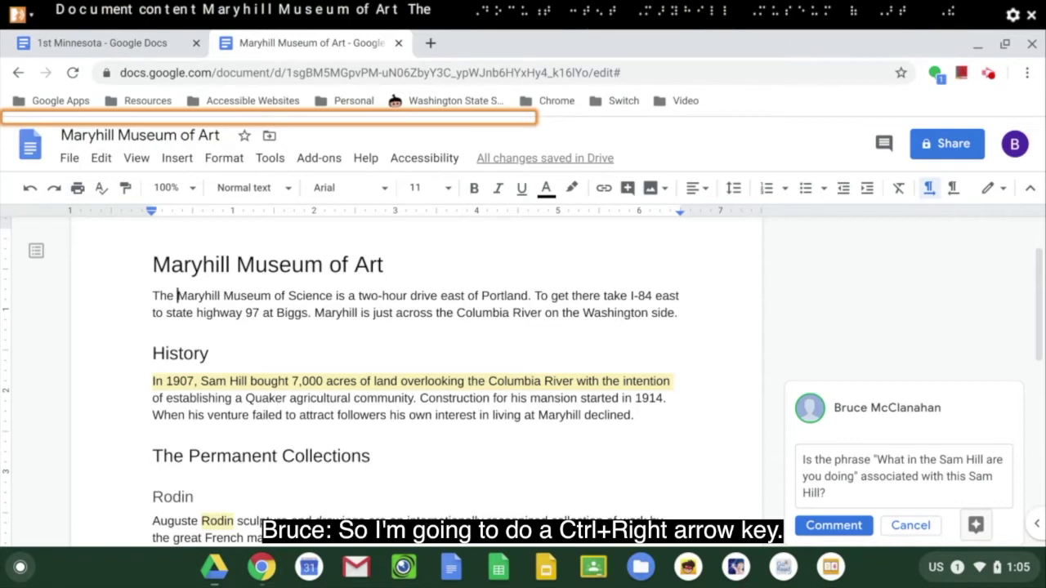
{"action": "key", "text": "ctrl+Right"}
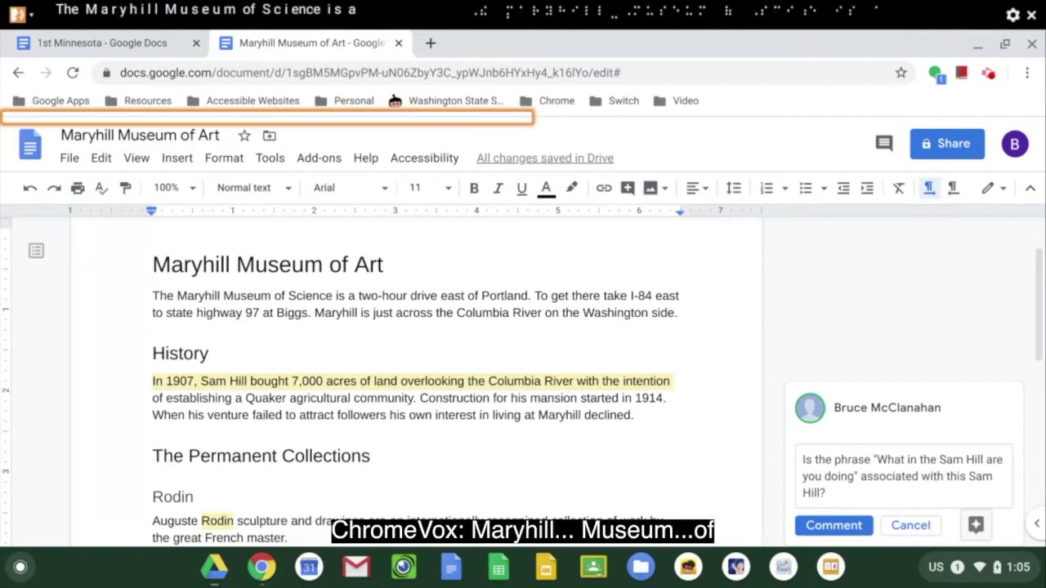
{"action": "key", "text": "ctrl+Right"}
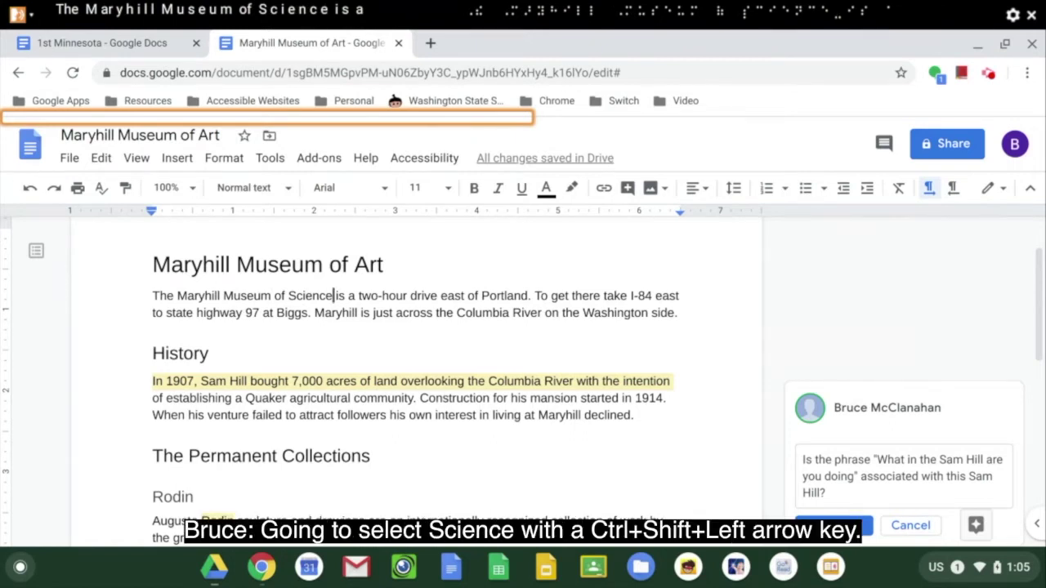
{"action": "key", "text": "ctrl+shift+Left"}
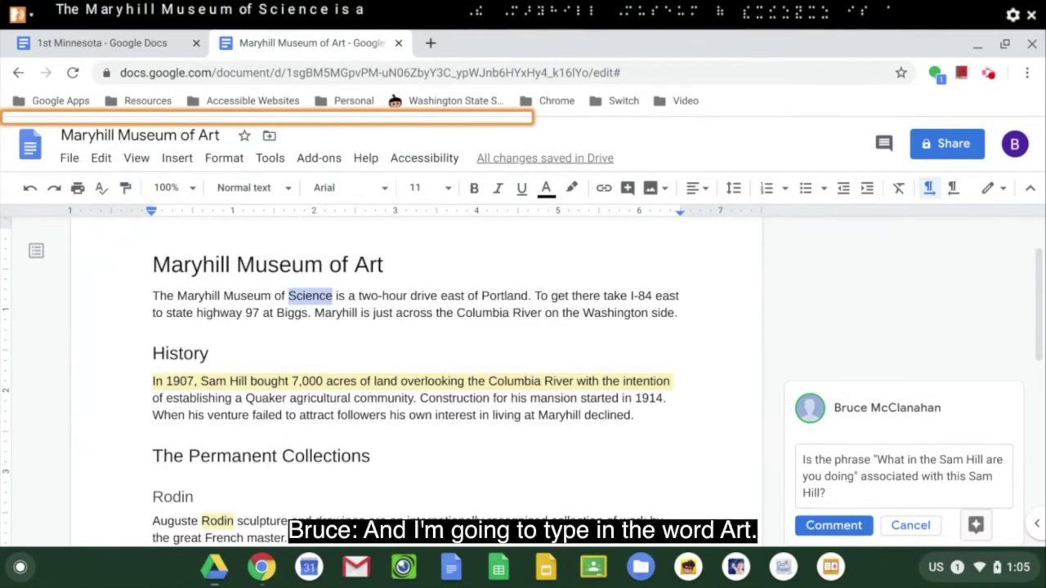
{"action": "type", "text": "A"}
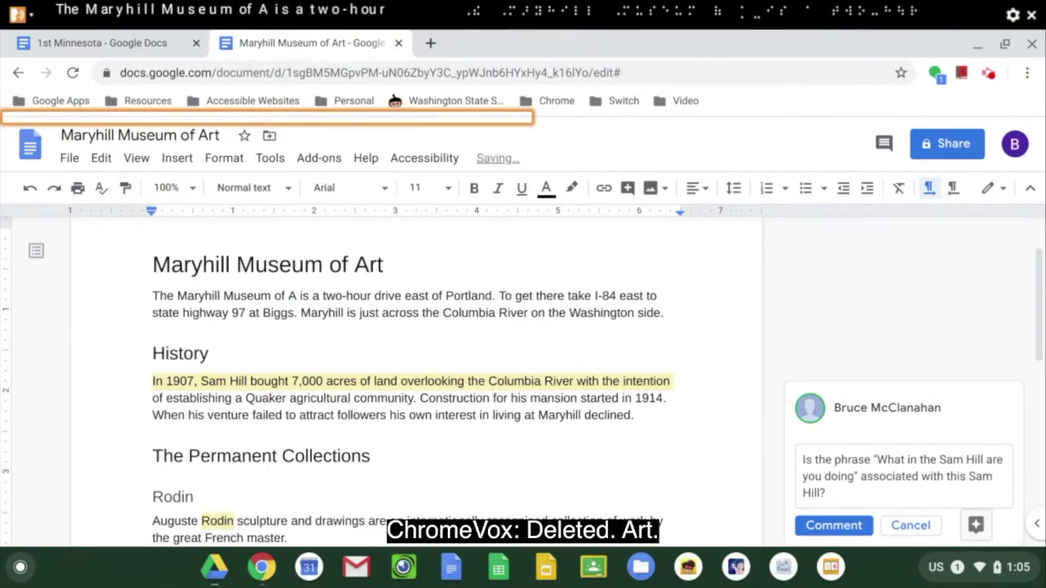
{"action": "type", "text": "rt"}
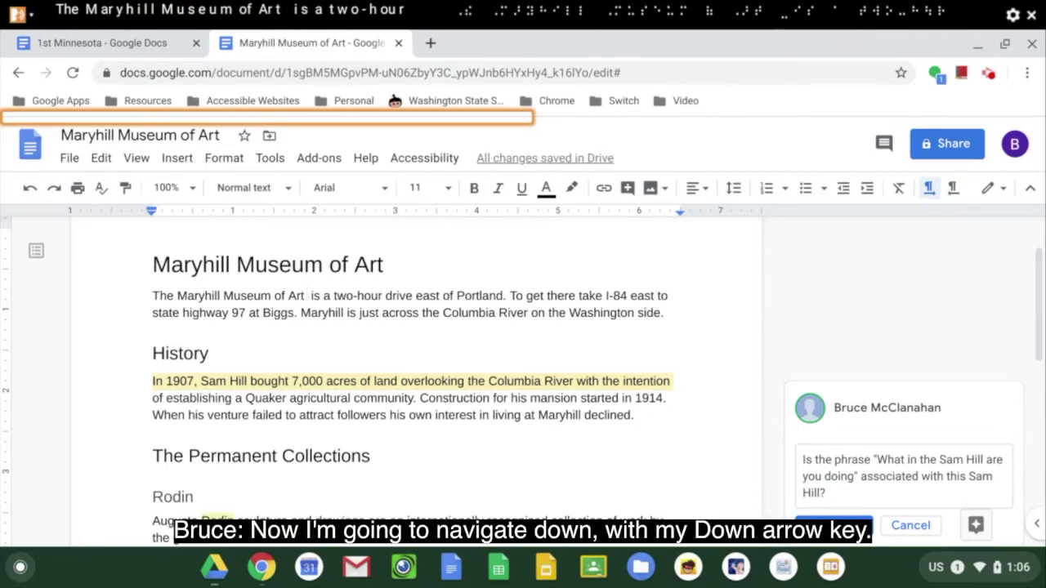
{"action": "key", "text": "Down"}
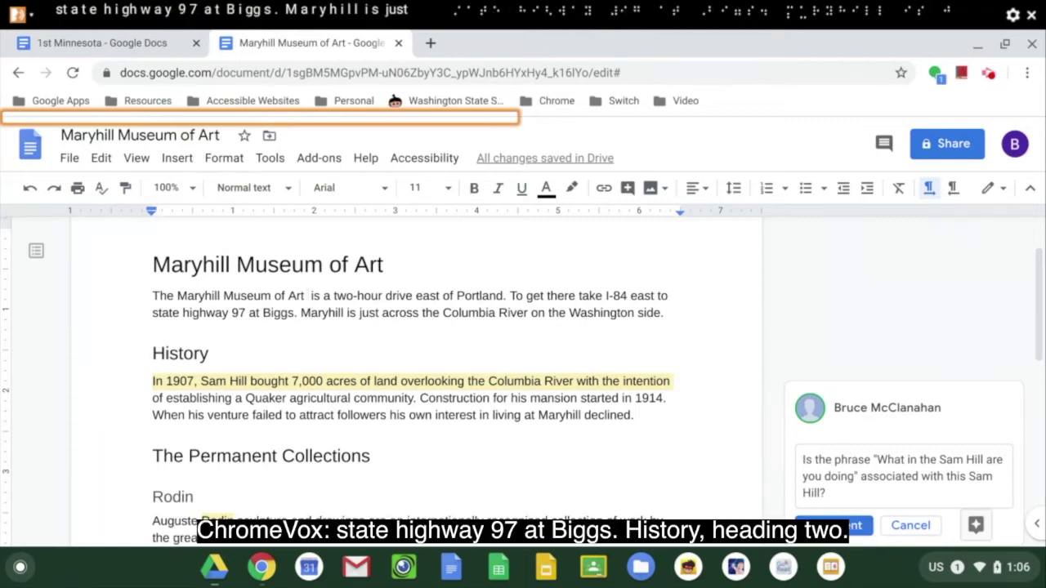
{"action": "key", "text": "ctrl+alt+n"}
{"action": "key", "text": "ctrl+alt+h"}
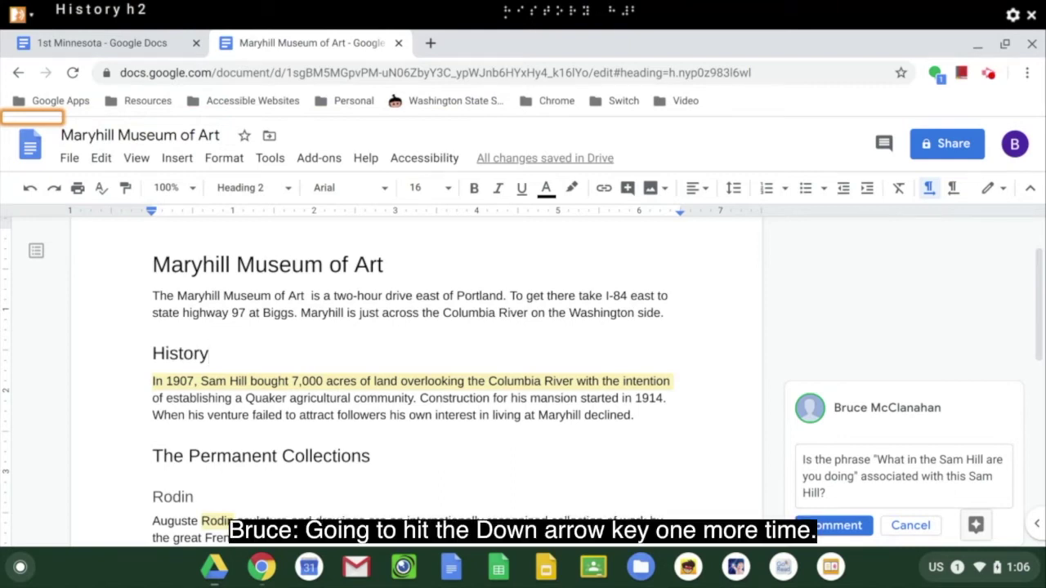
{"action": "key", "text": "Down"}
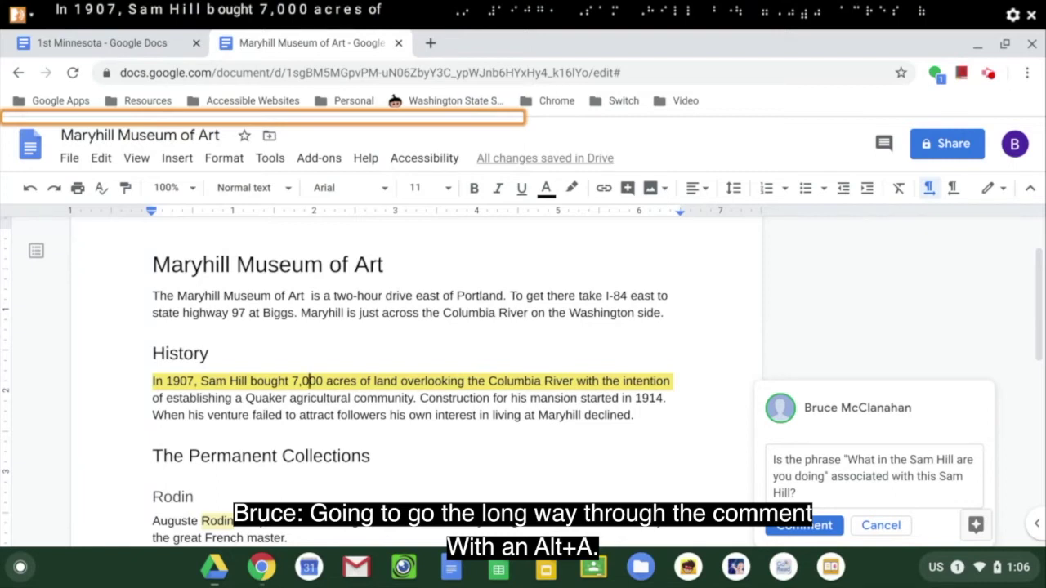
Step: Enter the 1907 sentence's comment via Accessibility > Comments > Enter current comment
{"action": "key", "text": "alt+a"}
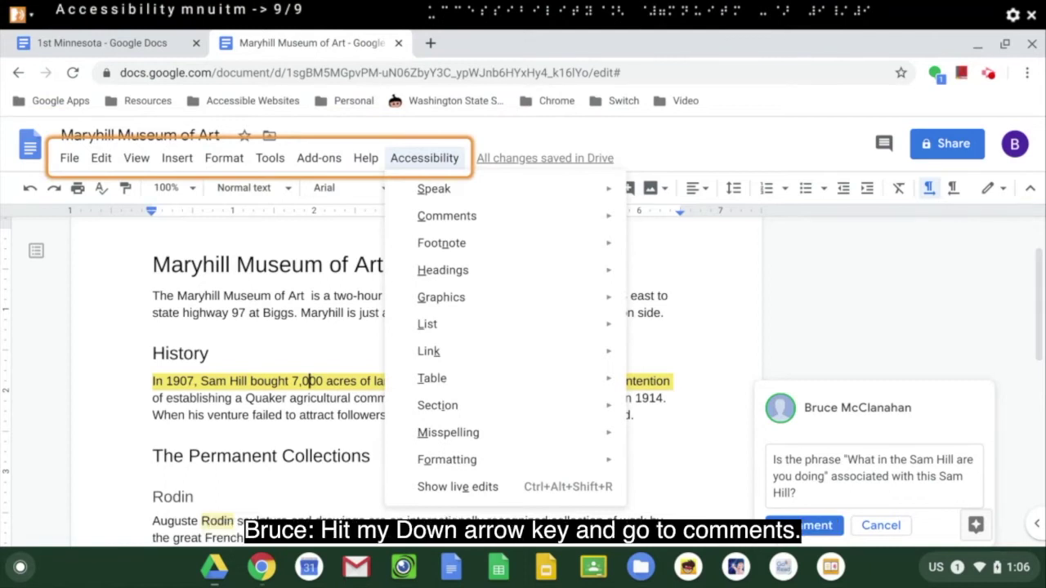
{"action": "key", "text": "Down"}
{"action": "key", "text": "Down"}
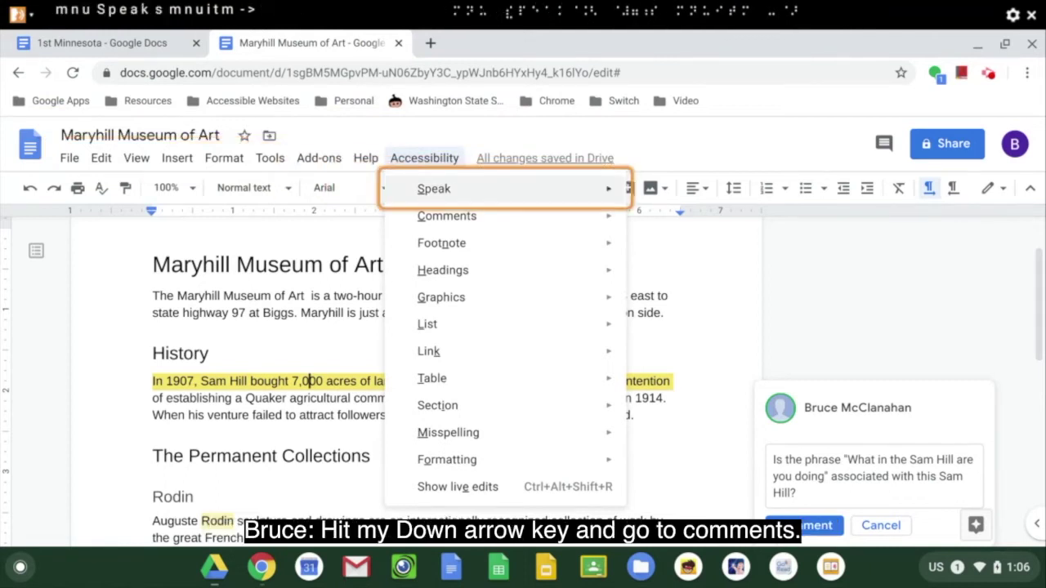
{"action": "key", "text": "Right"}
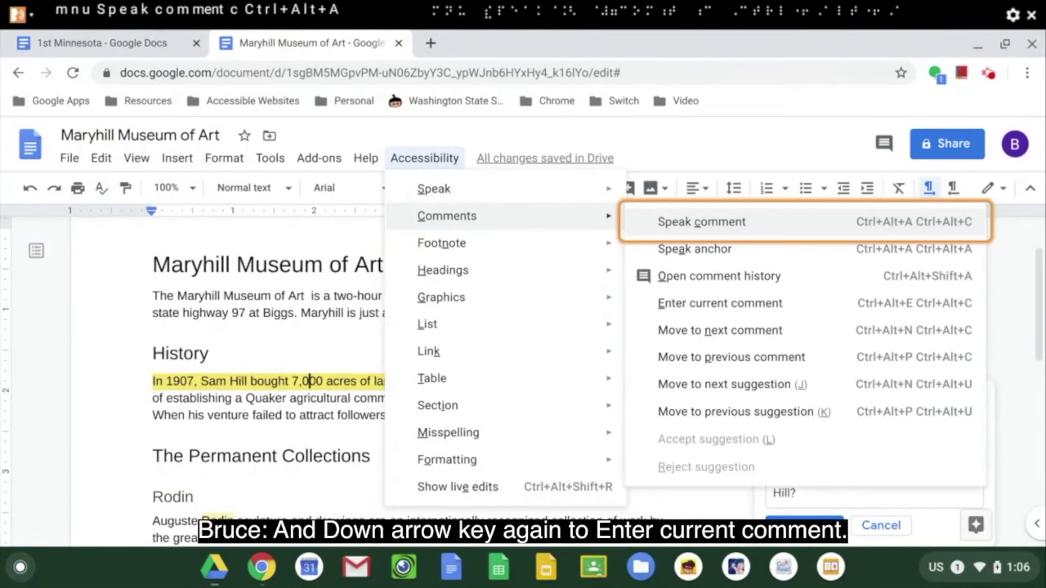
{"action": "key", "text": "Down"}
{"action": "key", "text": "Down"}
{"action": "key", "text": "Down"}
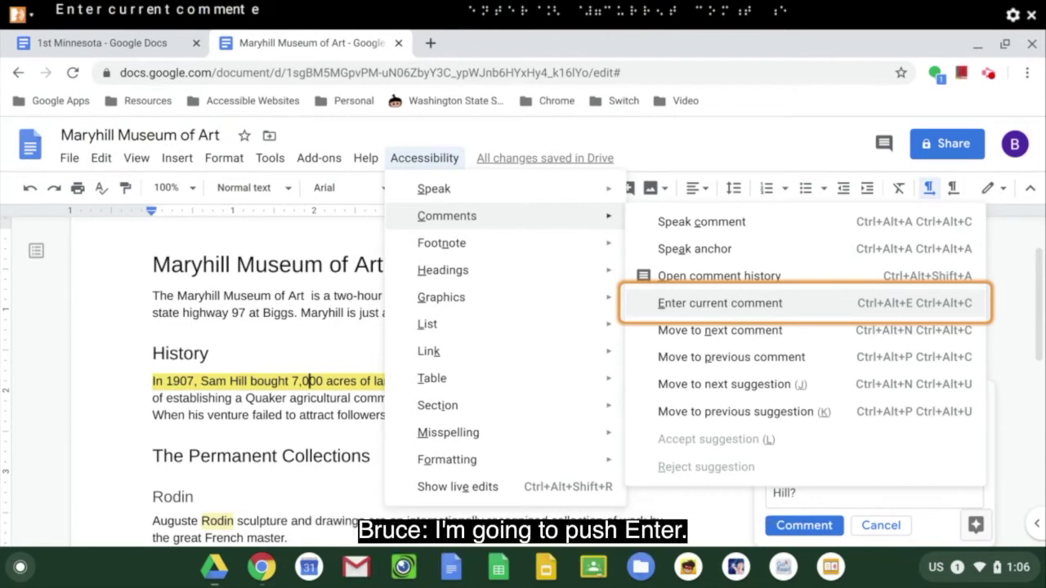
{"action": "key", "text": "Return"}
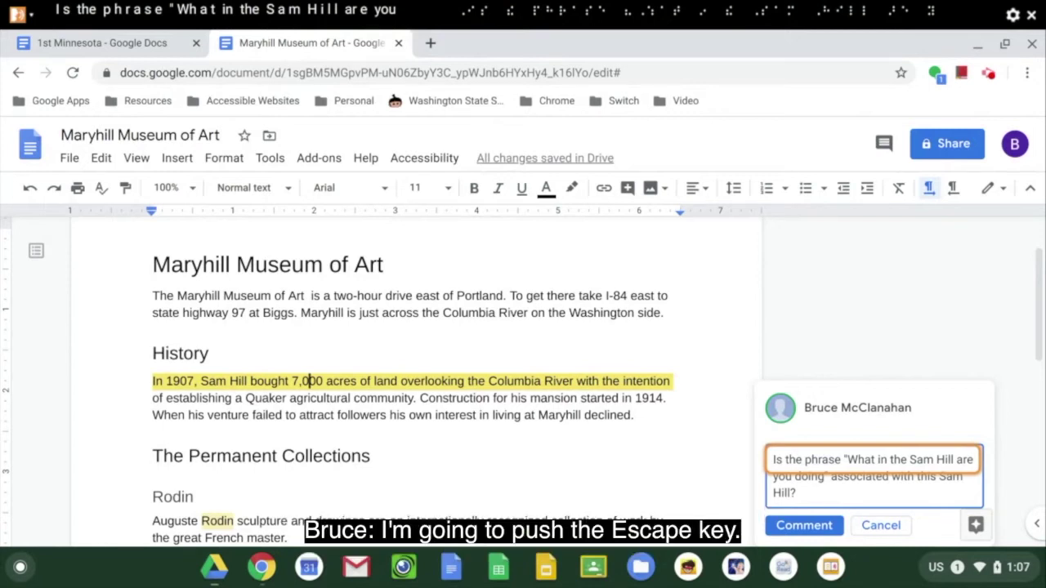
Step: Jump back into the 1907 sentence's 'Sam Hill' comment, read it, then return to the text
{"action": "key", "text": "Escape"}
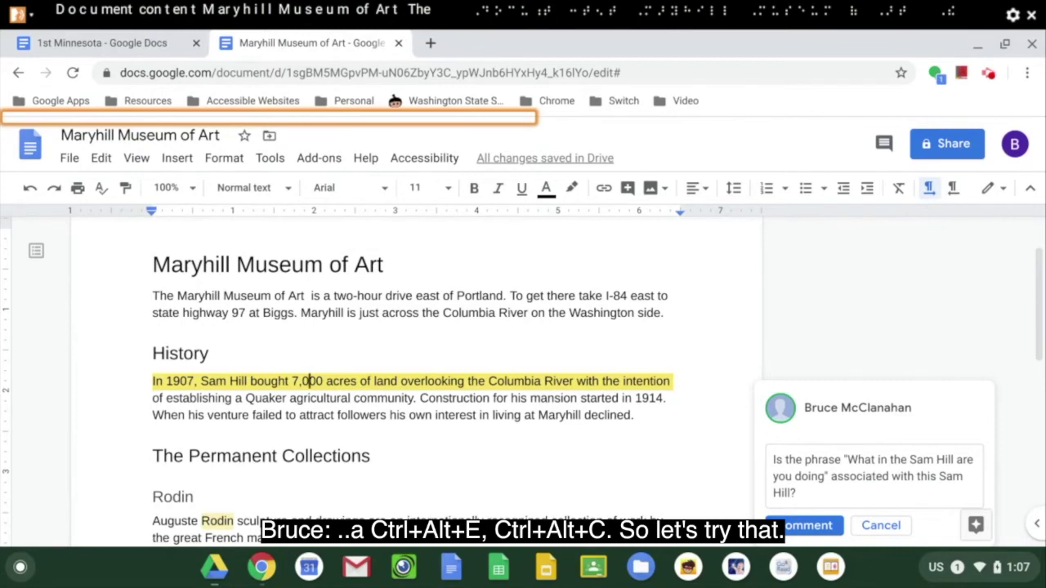
{"action": "key", "text": "ctrl+alt+e"}
{"action": "key", "text": "ctrl+alt+c"}
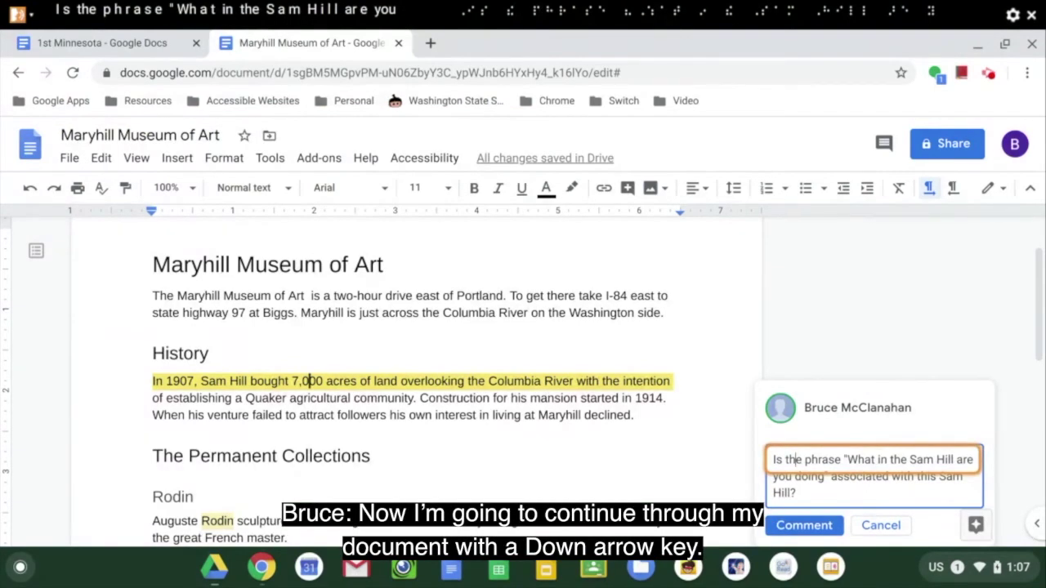
{"action": "key", "text": "Down"}
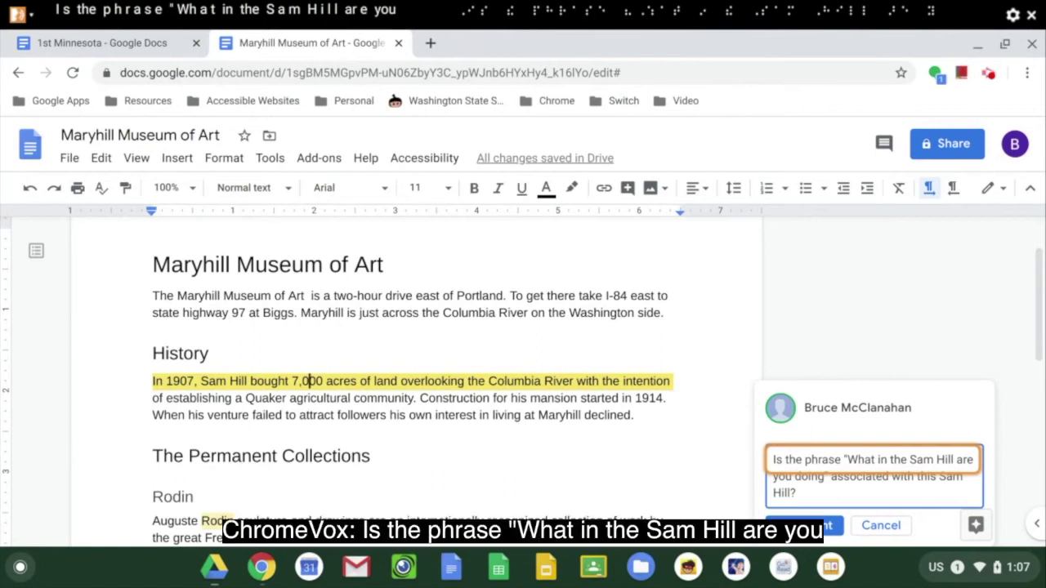
{"action": "key", "text": "Escape"}
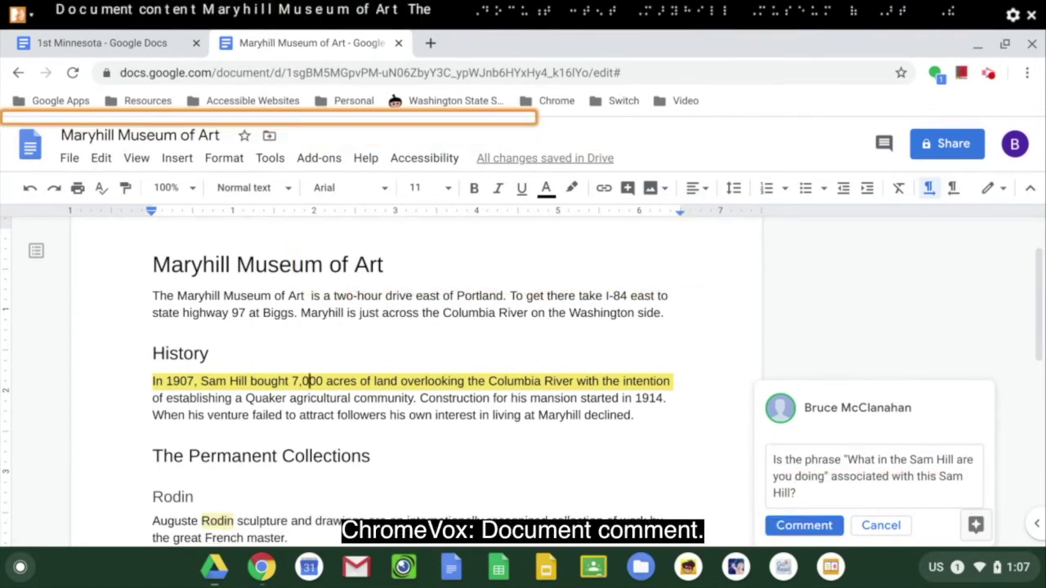
{"action": "key", "text": "Down"}
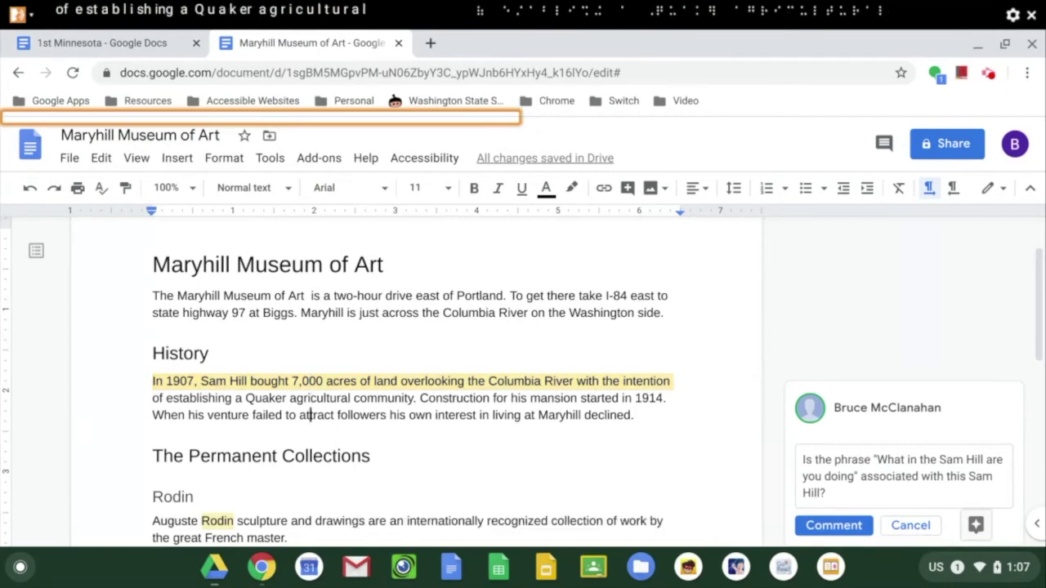
{"action": "key", "text": "Down"}
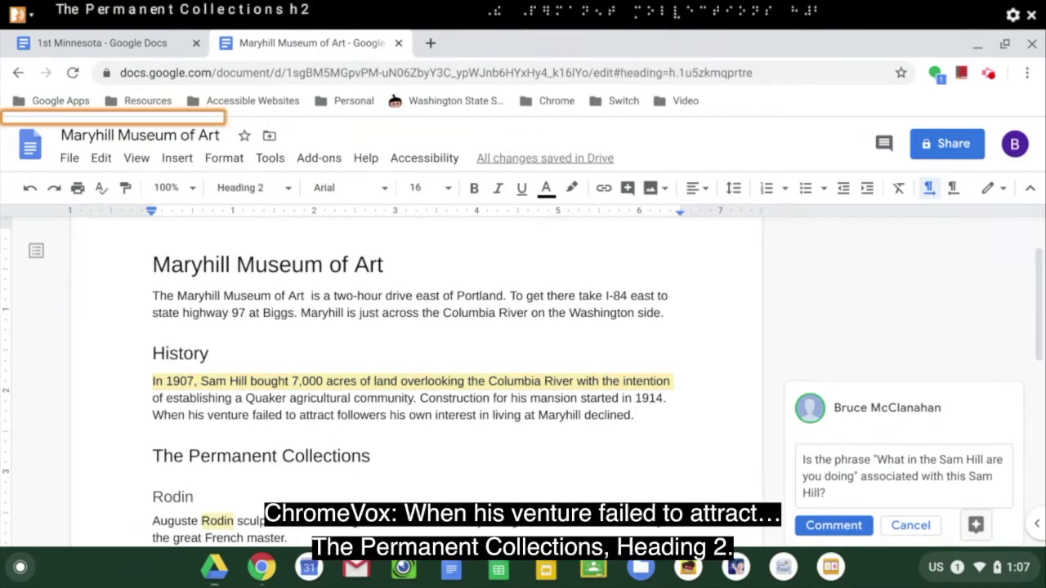
{"action": "key", "text": "Down"}
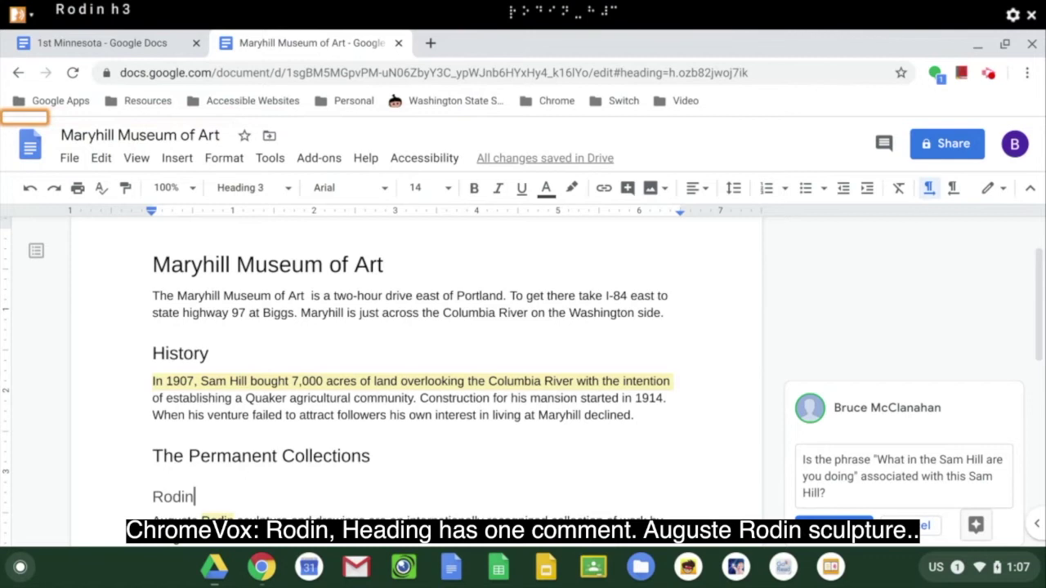
{"action": "key", "text": "Down"}
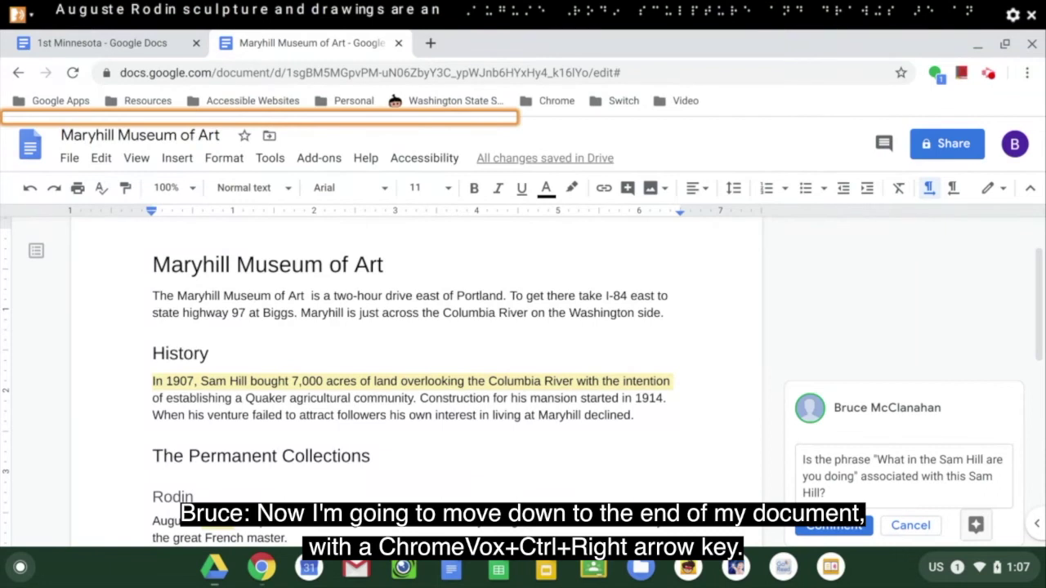
{"action": "key", "text": "super+ctrl+Right"}
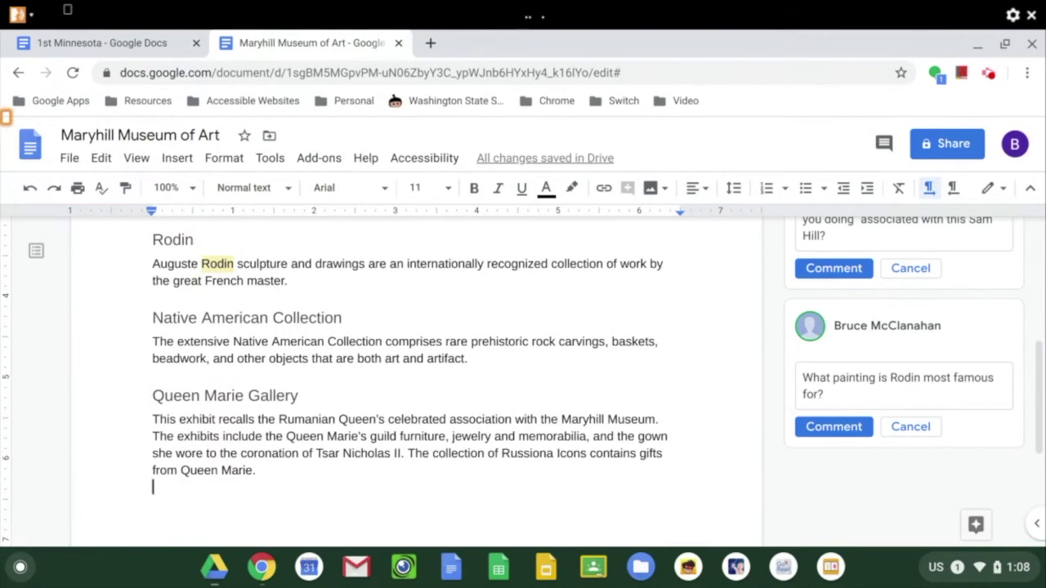
Step: Add a Heading 3 titled 'Chess Set' on the Maryhill document's last line
{"action": "key", "text": "ctrl+alt+3"}
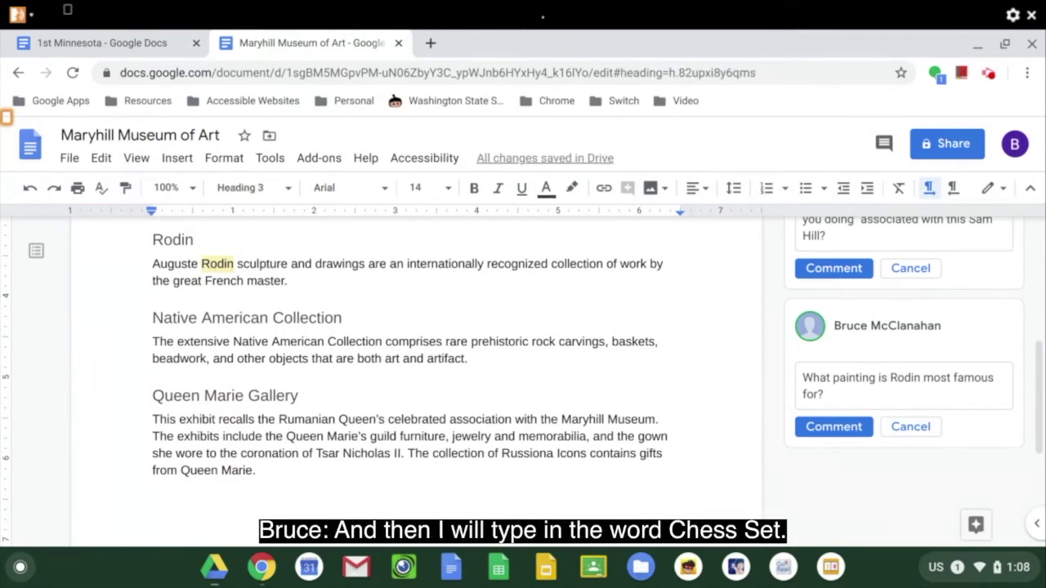
{"action": "type", "text": "Che"}
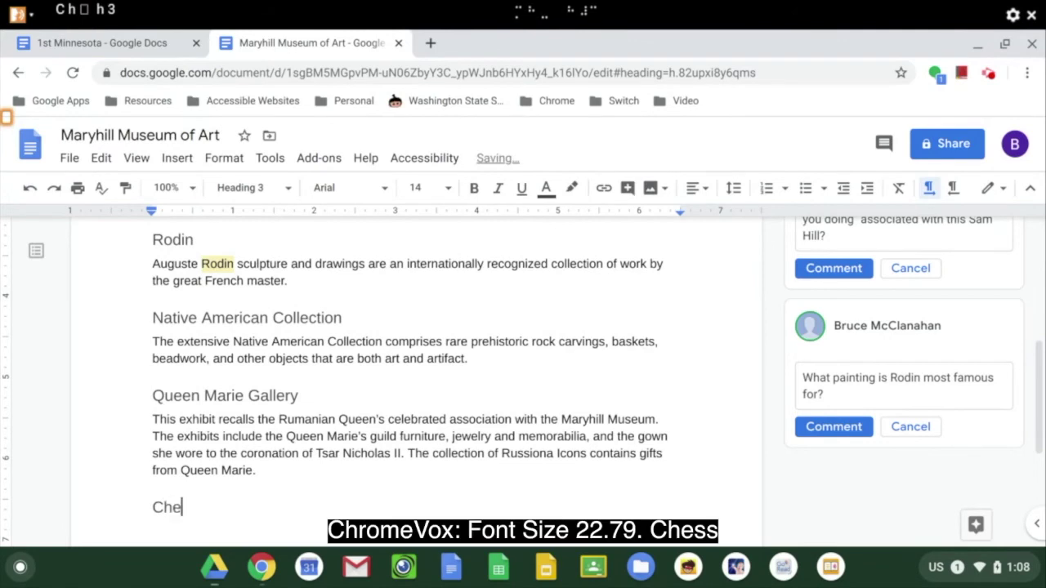
{"action": "type", "text": "ss Set"}
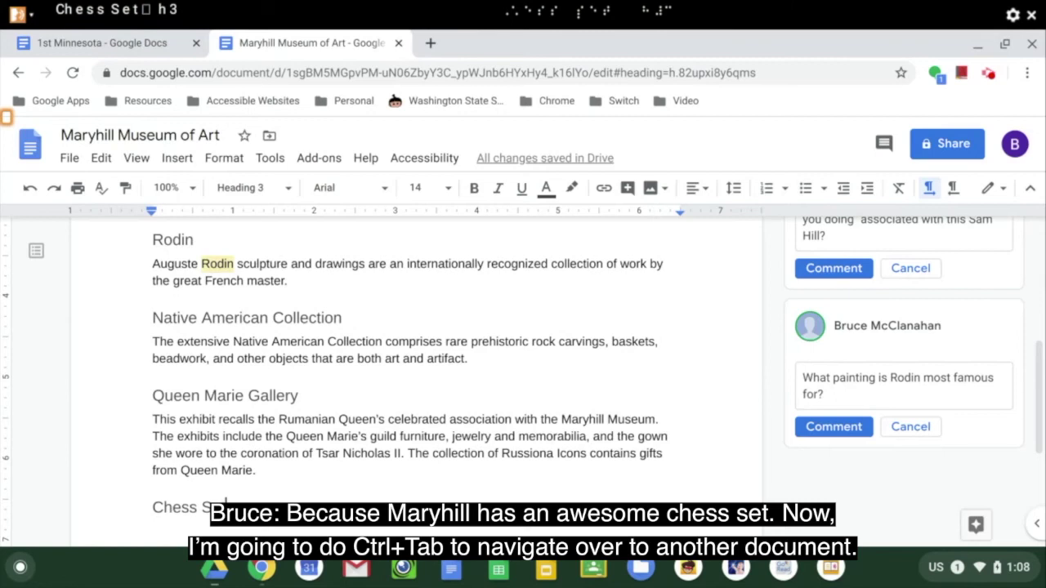
{"action": "key", "text": "ctrl+Tab"}
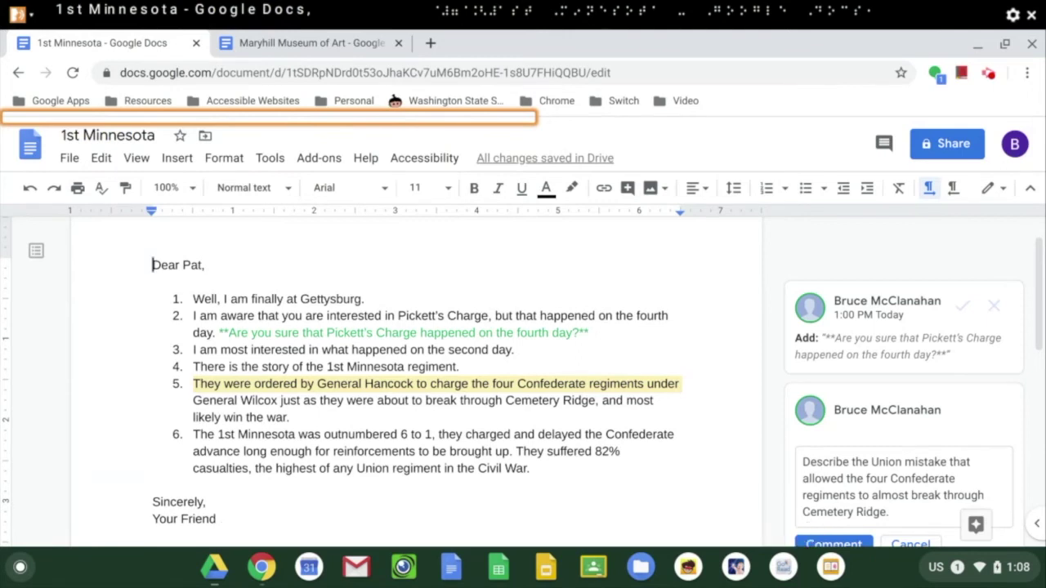
Step: Move down through list items 1 and 2 of the 1st Minnesota letter
{"action": "key", "text": "Down"}
{"action": "key", "text": "Down"}
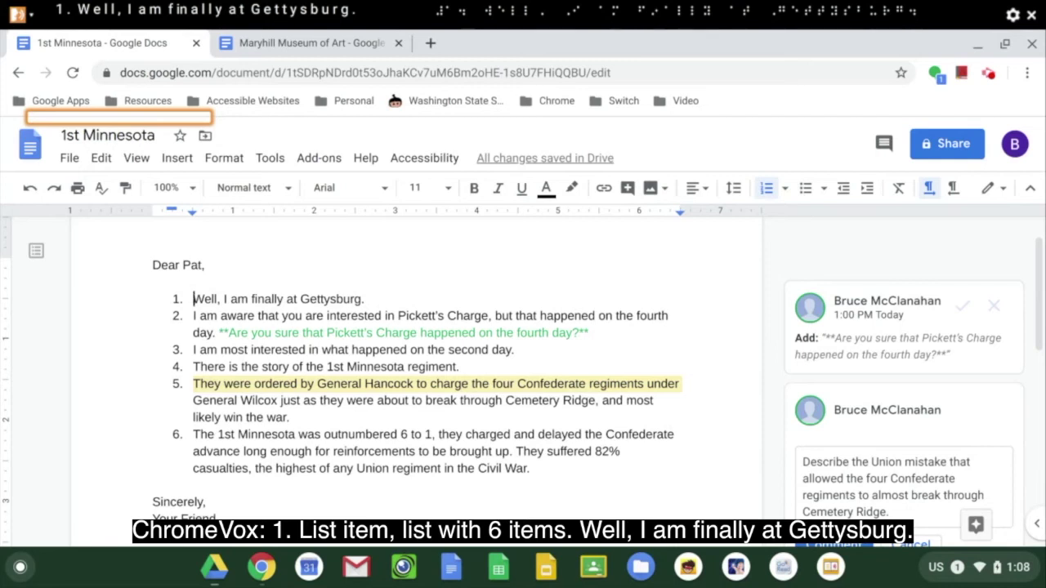
{"action": "key", "text": "Down"}
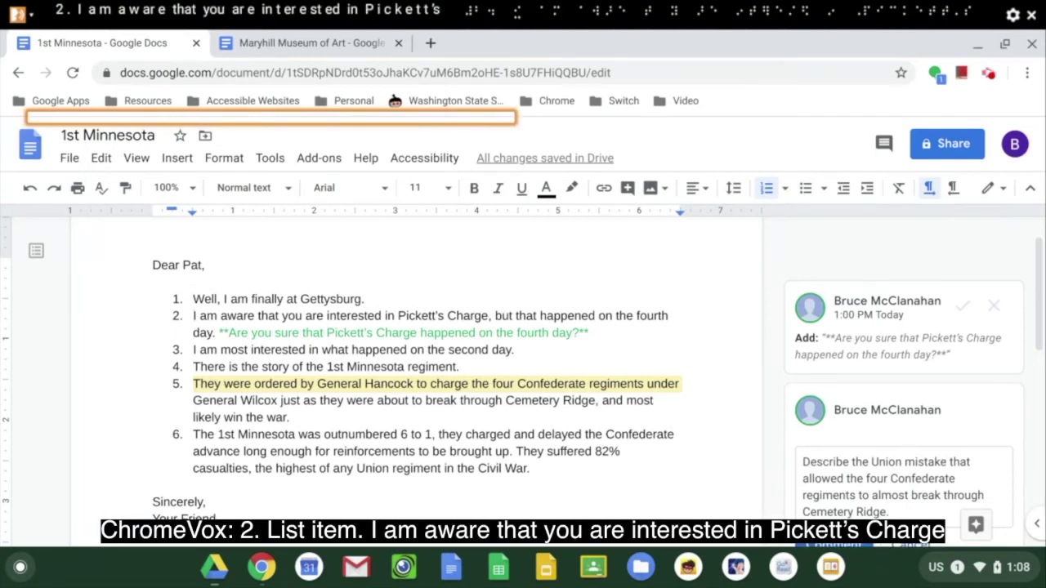
{"action": "key", "text": "Down"}
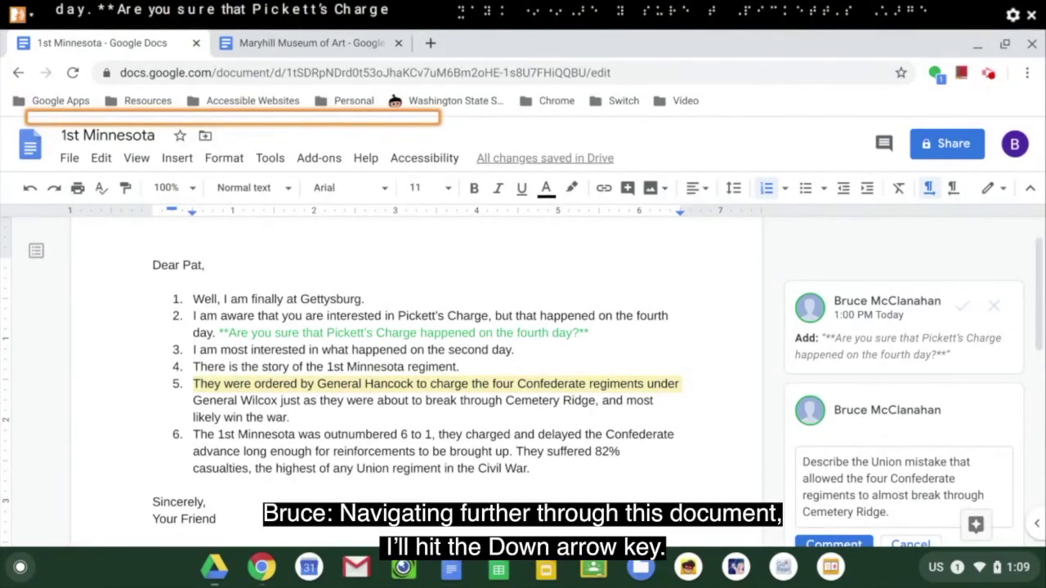
{"action": "key", "text": "Down"}
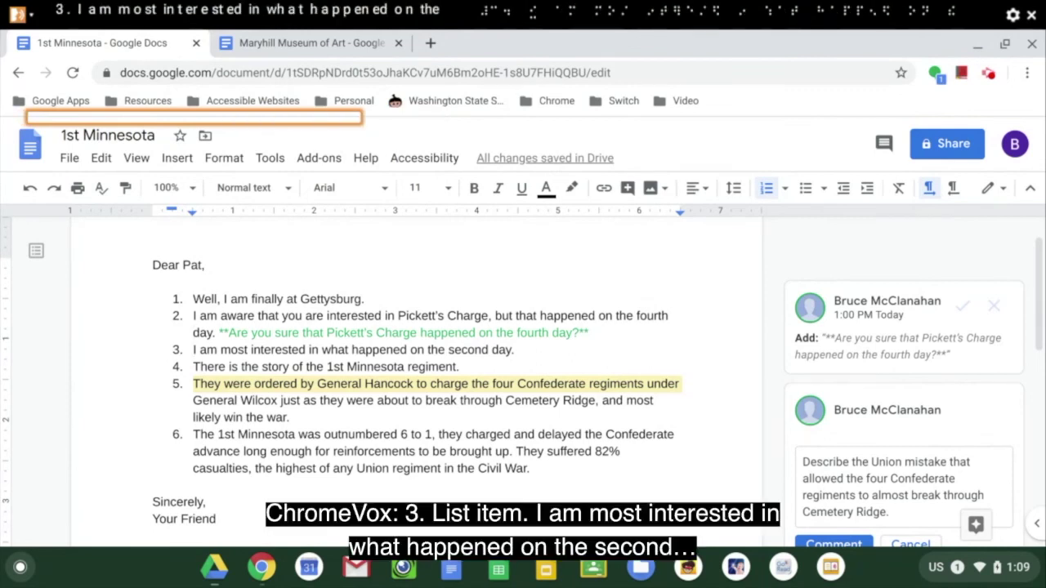
{"action": "key", "text": "Down"}
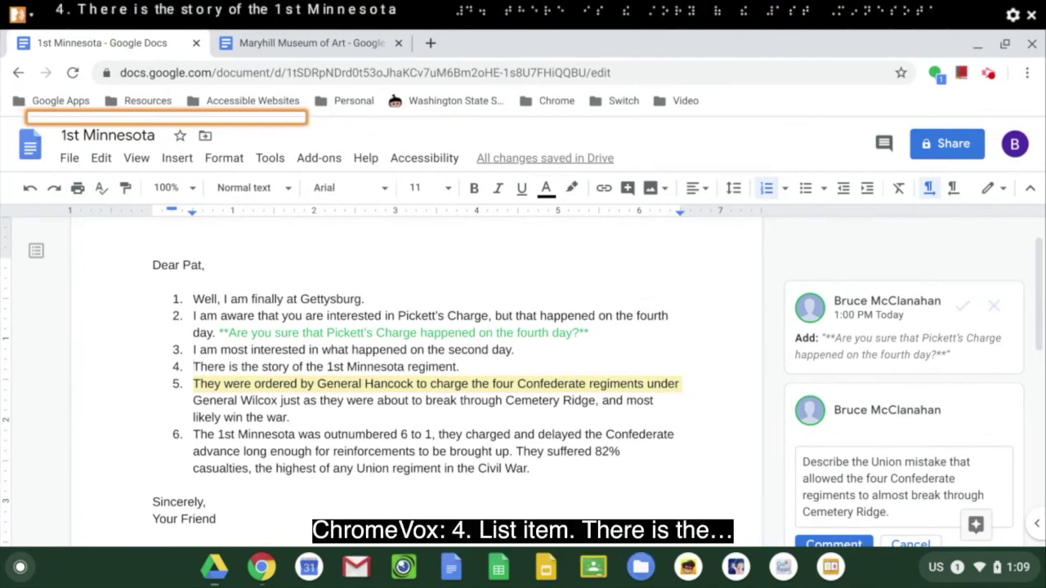
{"action": "key", "text": "Down"}
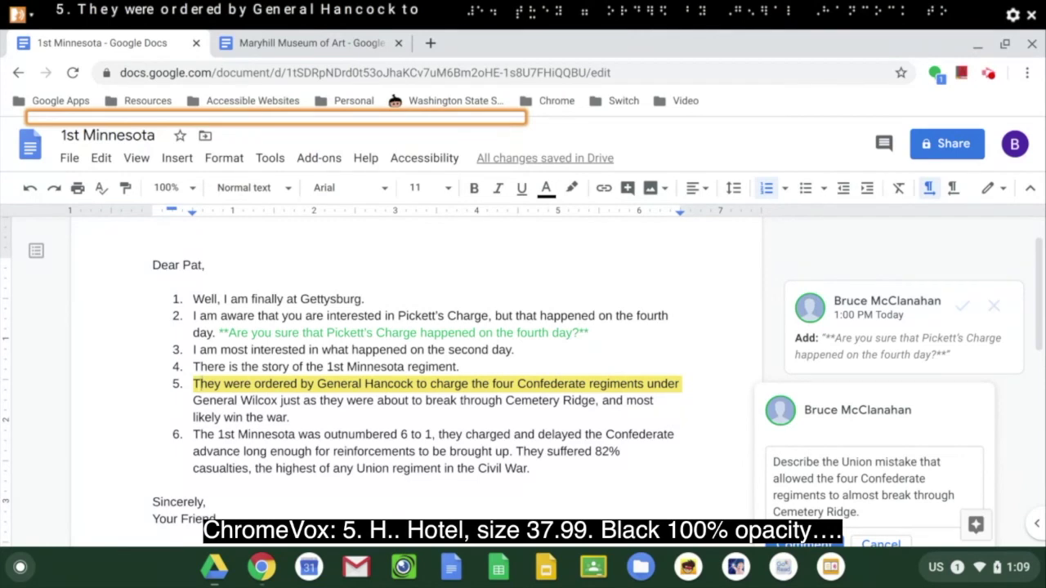
{"action": "key", "text": "Down"}
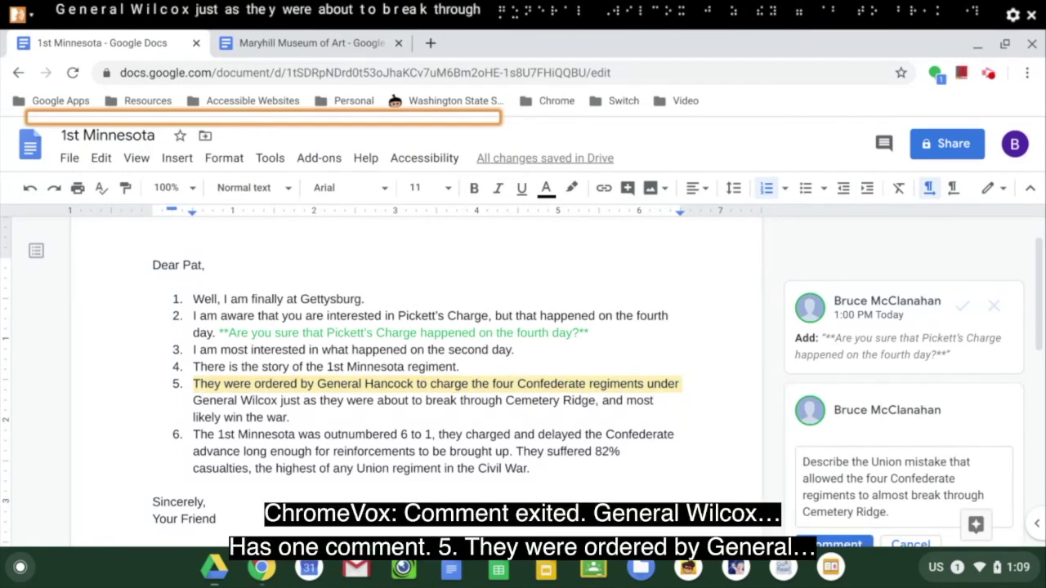
{"action": "key", "text": "Up"}
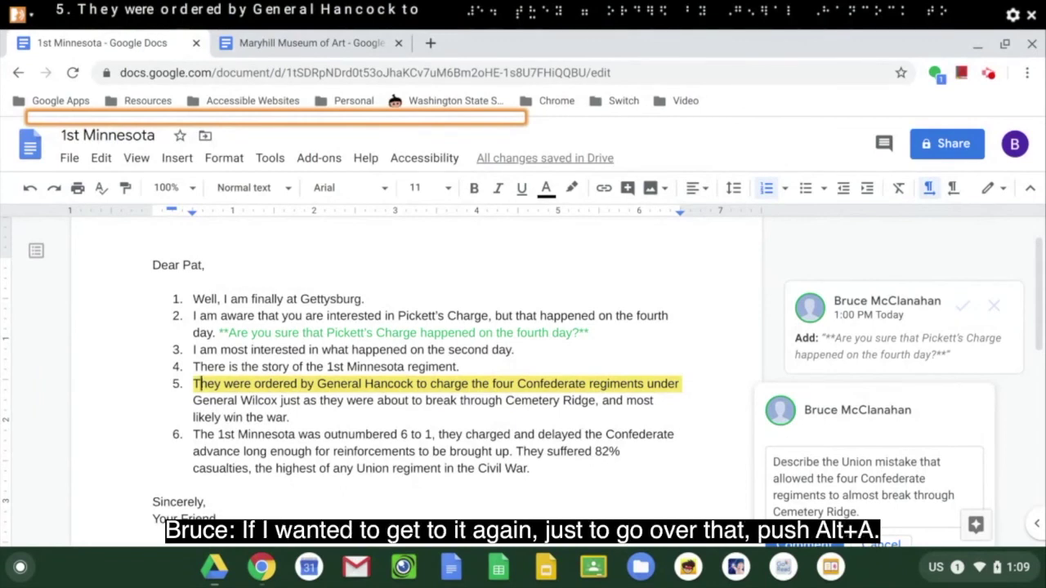
Step: Enter item 5's comment about the Union mistake via Accessibility > Comments > Enter current comment
{"action": "key", "text": "alt+a"}
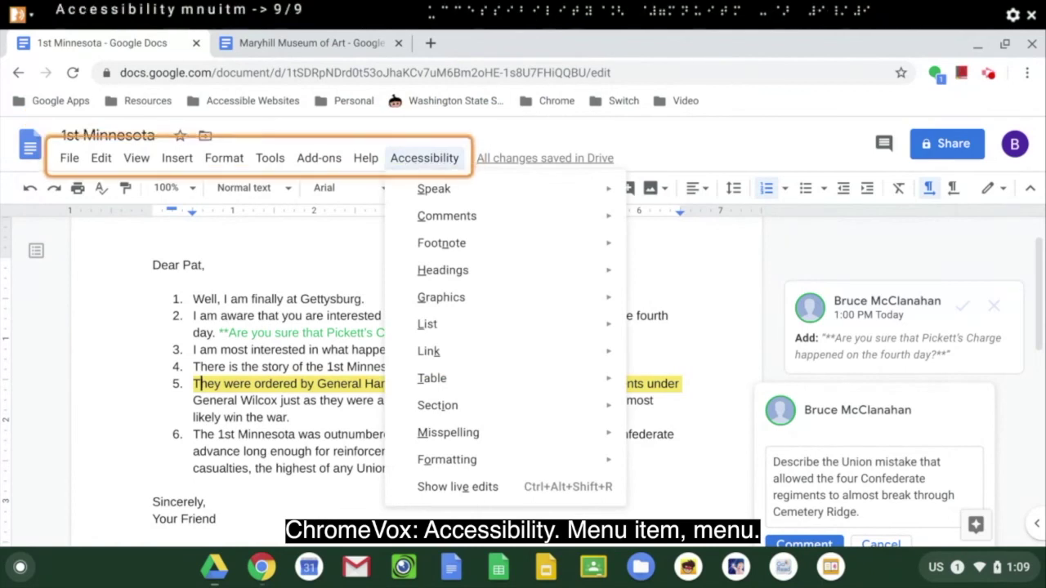
{"action": "key", "text": "Down"}
{"action": "key", "text": "Down"}
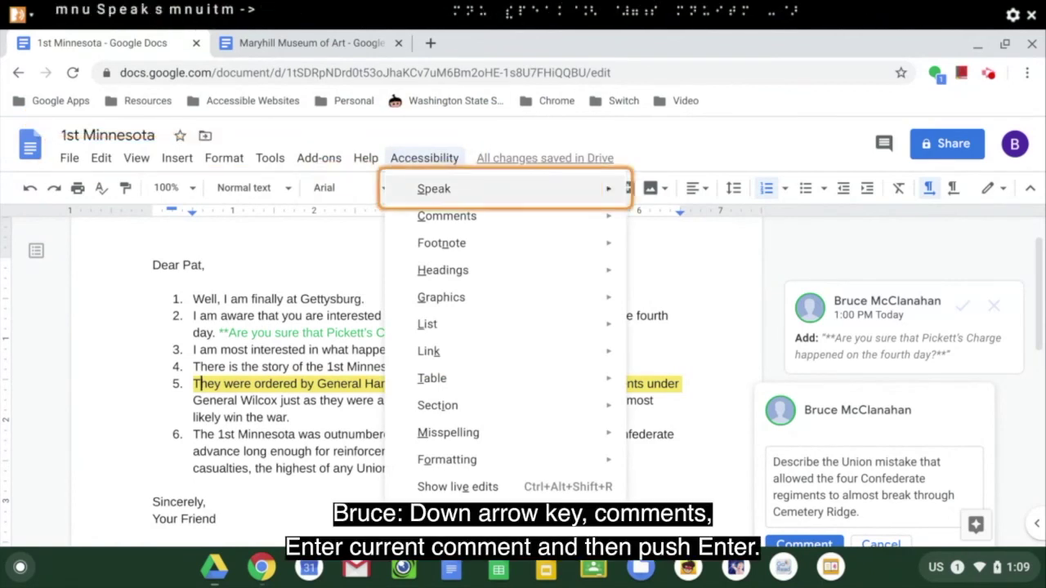
{"action": "key", "text": "Right"}
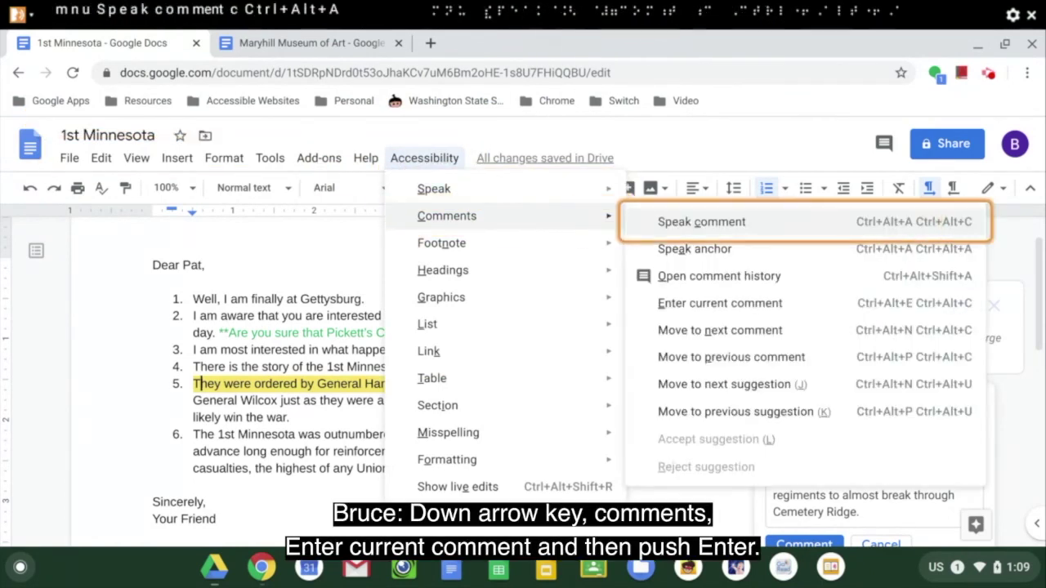
{"action": "key", "text": "Down"}
{"action": "key", "text": "Down"}
{"action": "key", "text": "Down"}
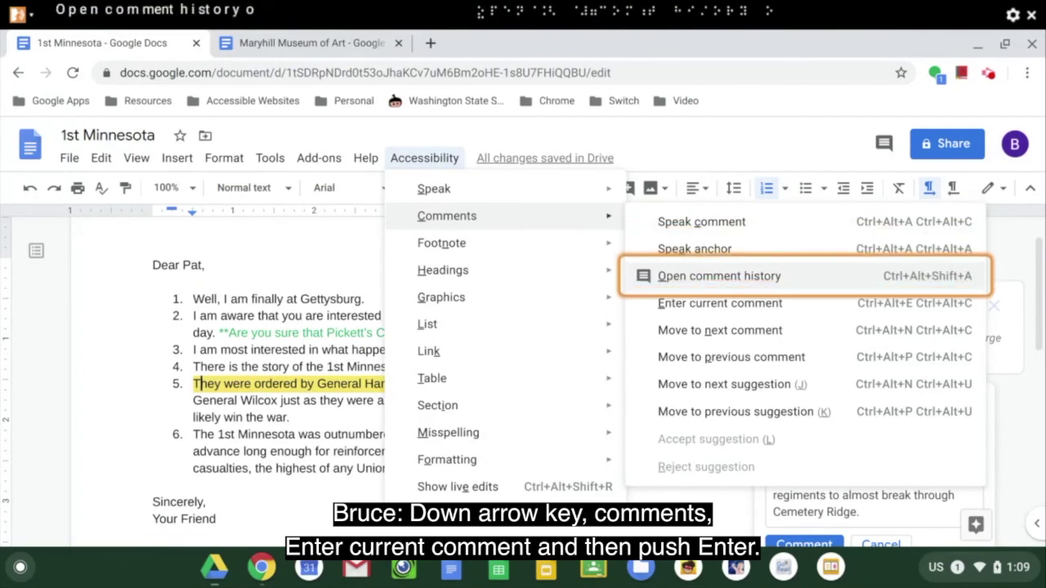
{"action": "key", "text": "Return"}
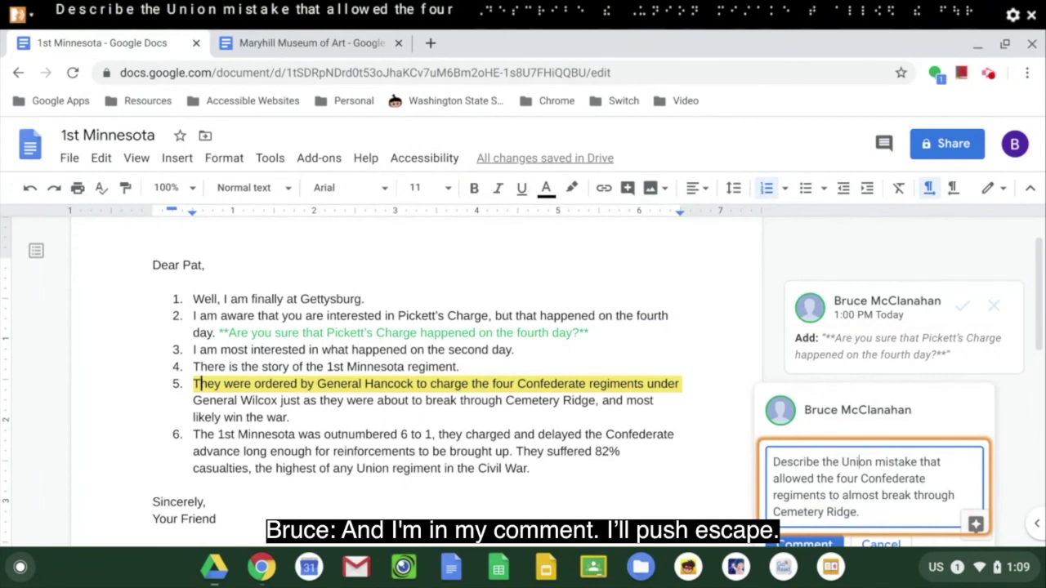
{"action": "key", "text": "Escape"}
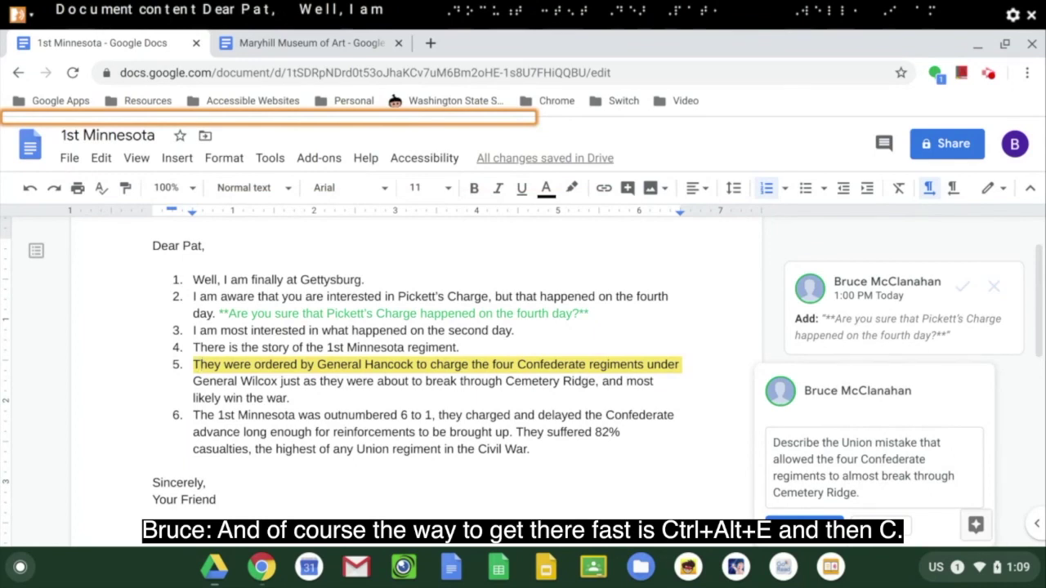
{"action": "key", "text": "ctrl+alt+e"}
{"action": "key", "text": "c"}
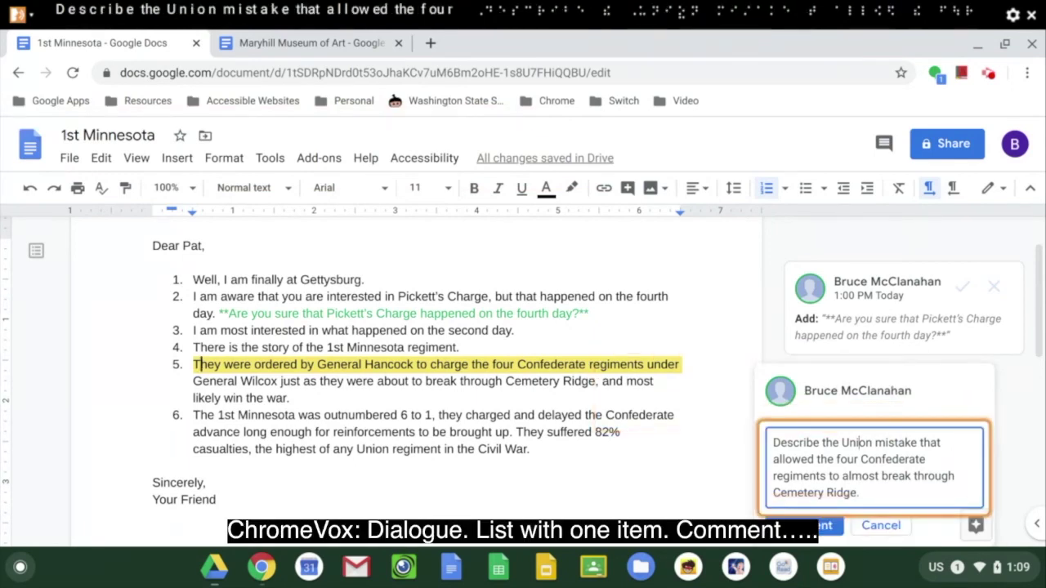